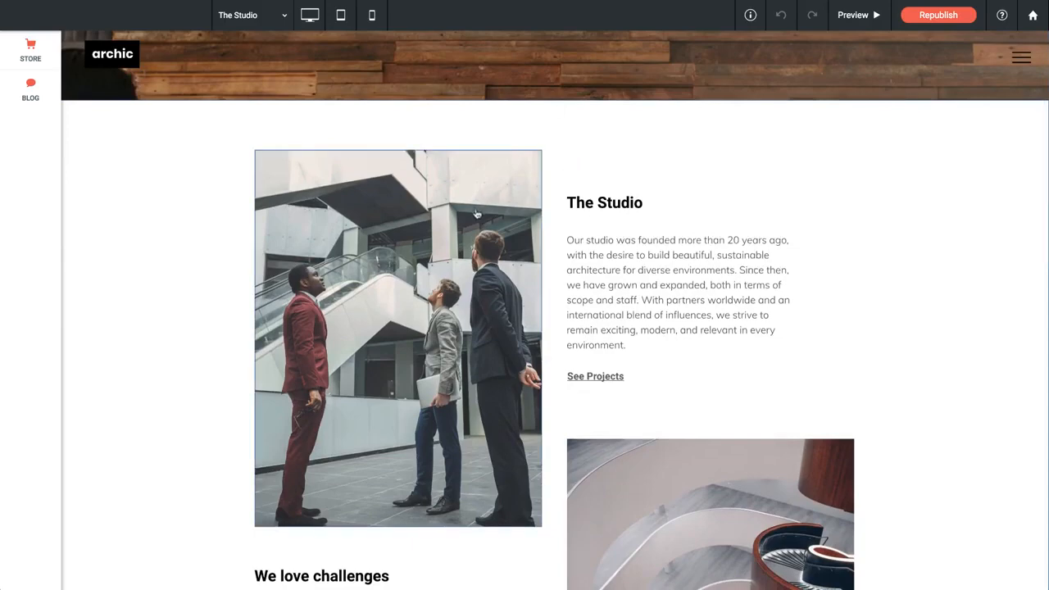
# - Replace the team photo beside The Studio text with the site image architecture_lines_grey_pink-thumb.jpg
pyautogui.scroll(-1, 478, 214)
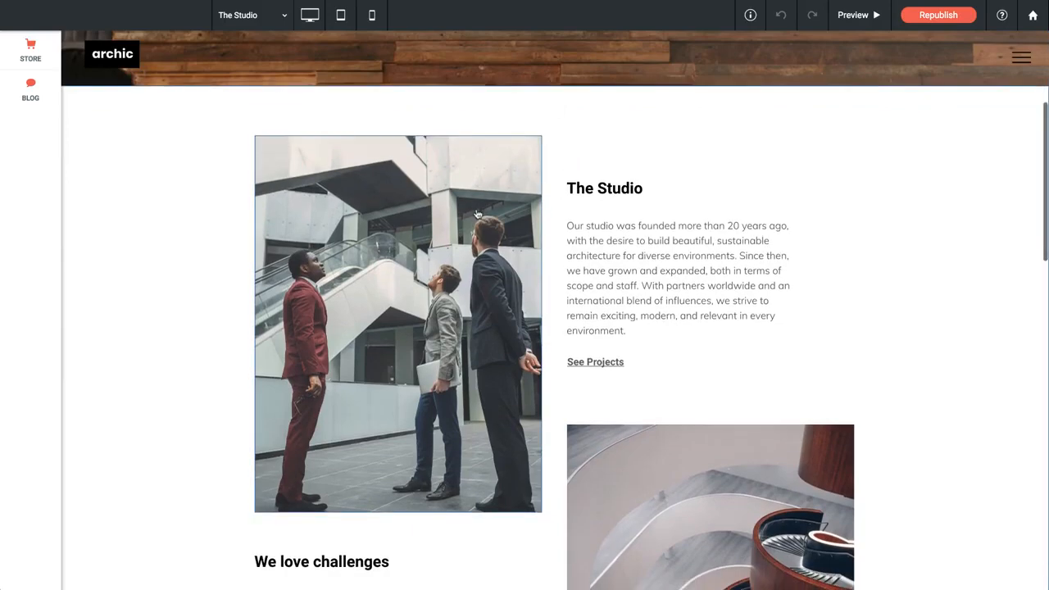
pyautogui.click(418, 211)
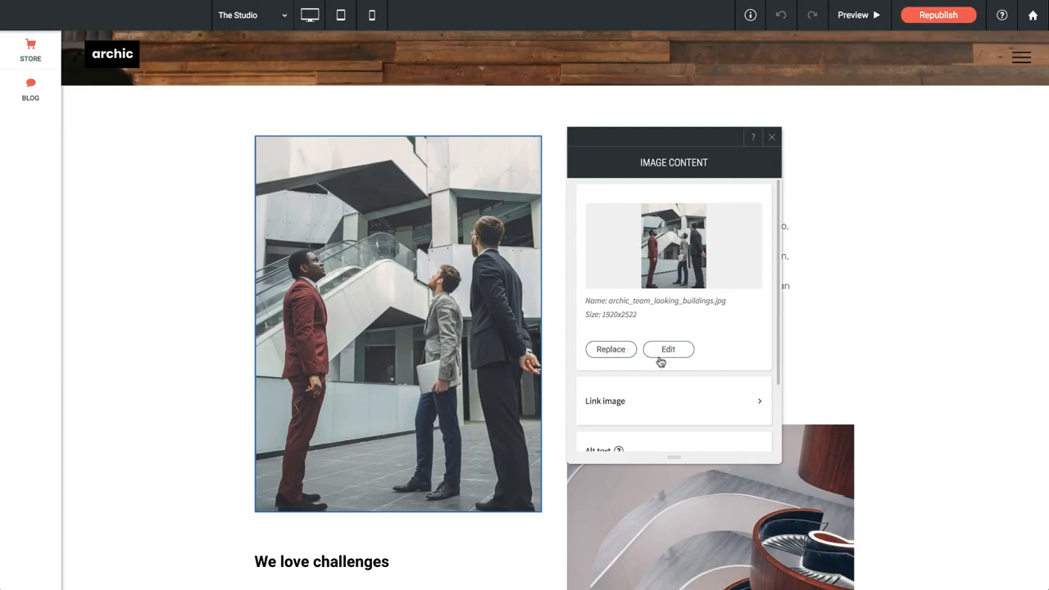
pyautogui.click(612, 352)
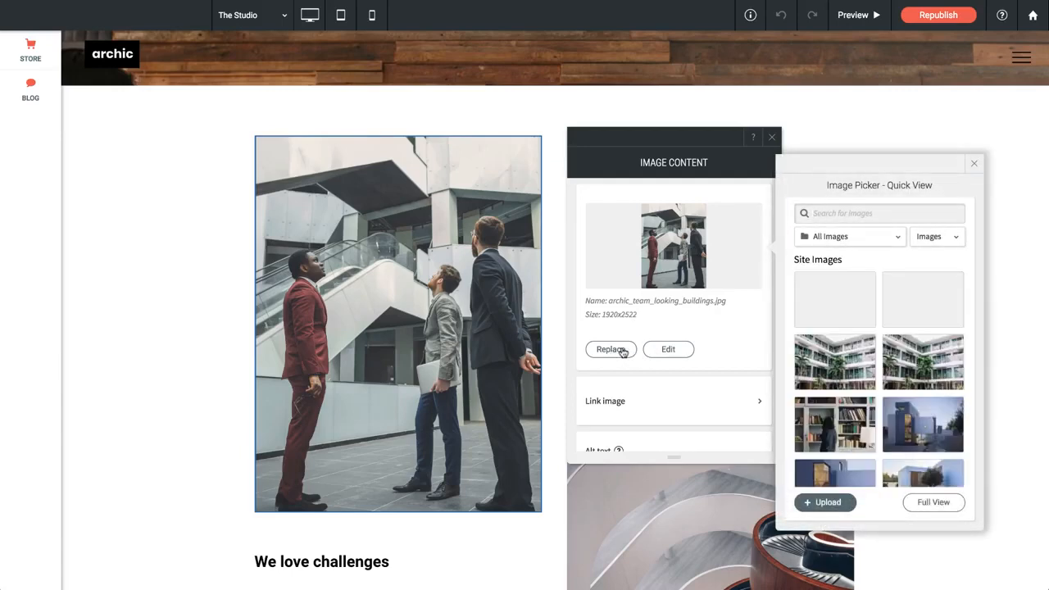
pyautogui.moveTo(860, 316)
pyautogui.scroll(-2, 857, 320)
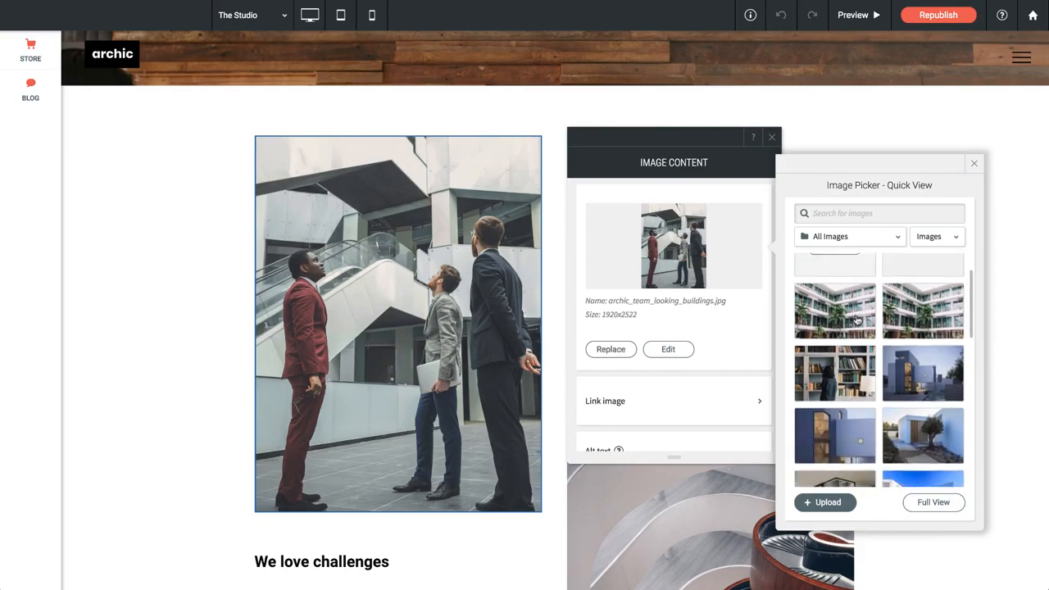
pyautogui.scroll(-1, 857, 319)
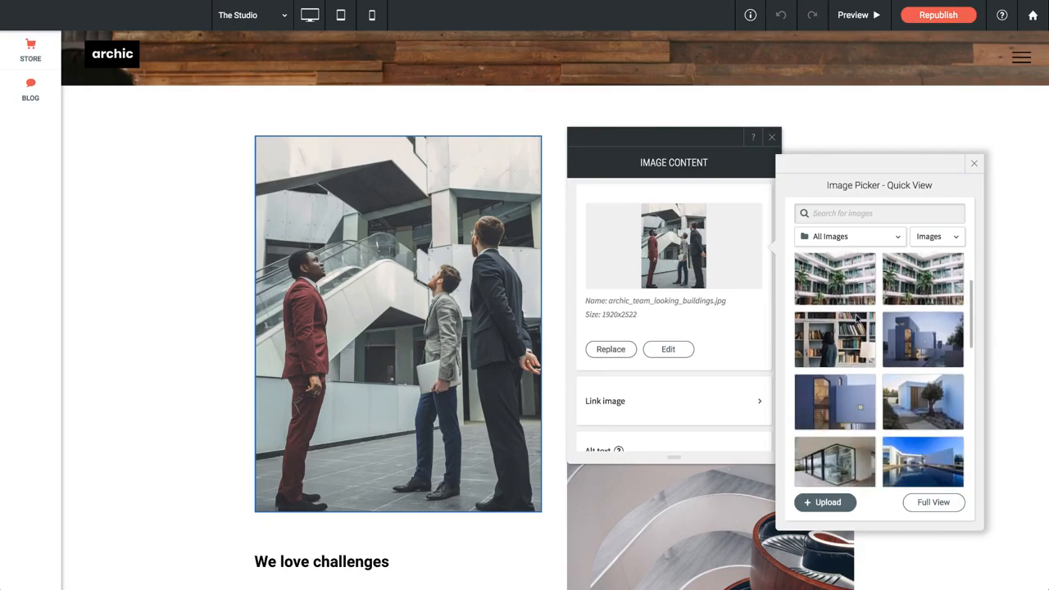
pyautogui.scroll(-1, 879, 311)
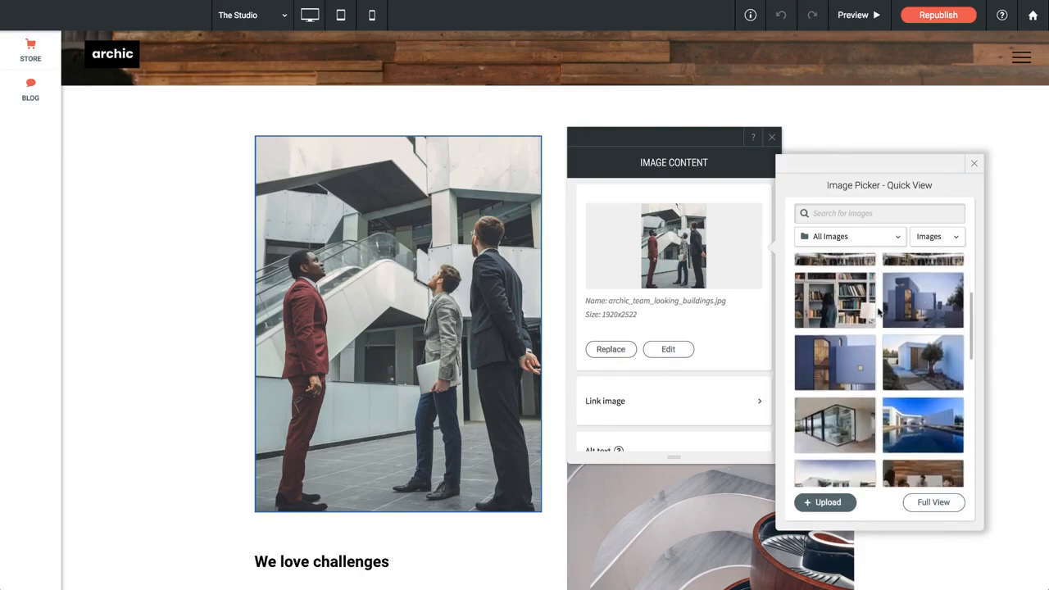
pyautogui.scroll(-7, 879, 311)
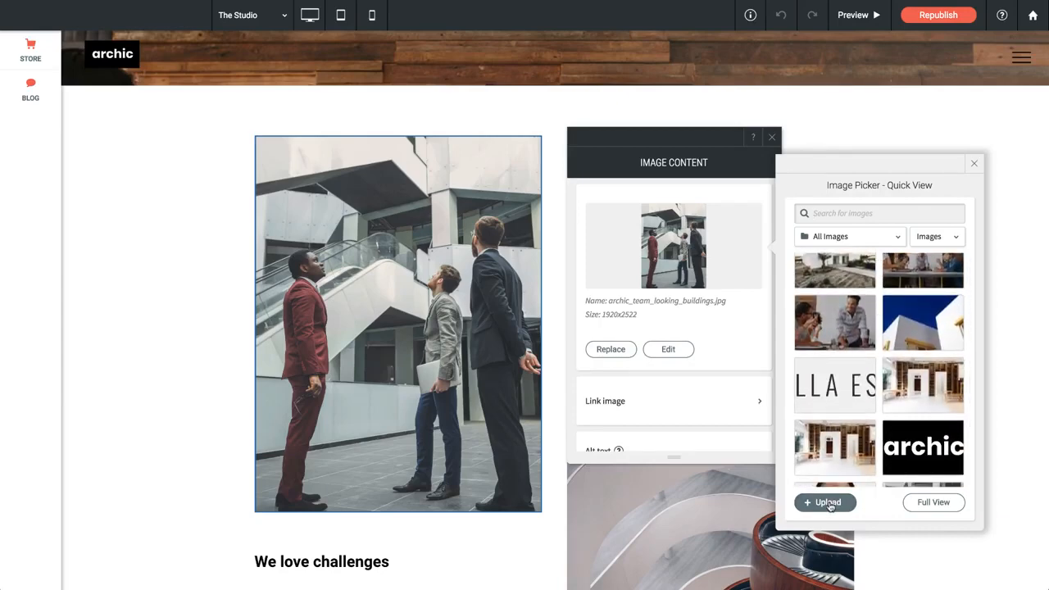
pyautogui.click(939, 510)
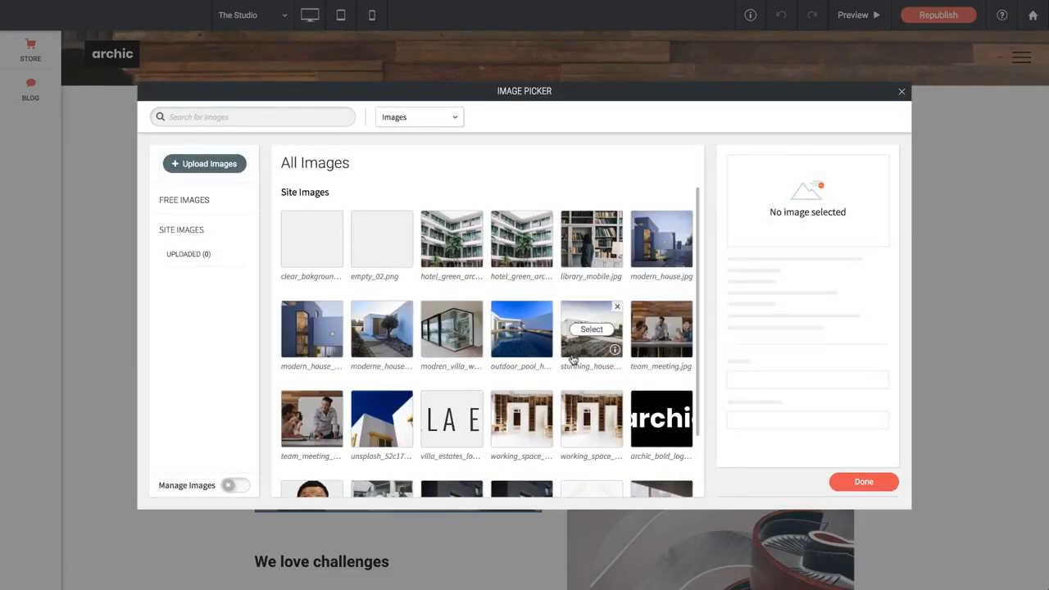
pyautogui.scroll(-1, 572, 359)
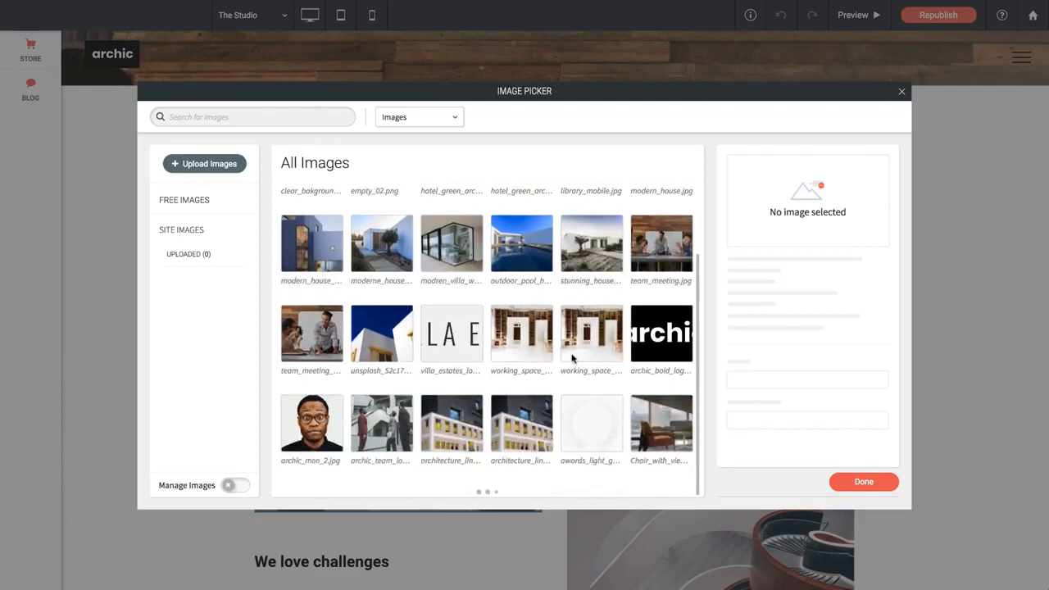
pyautogui.click(451, 424)
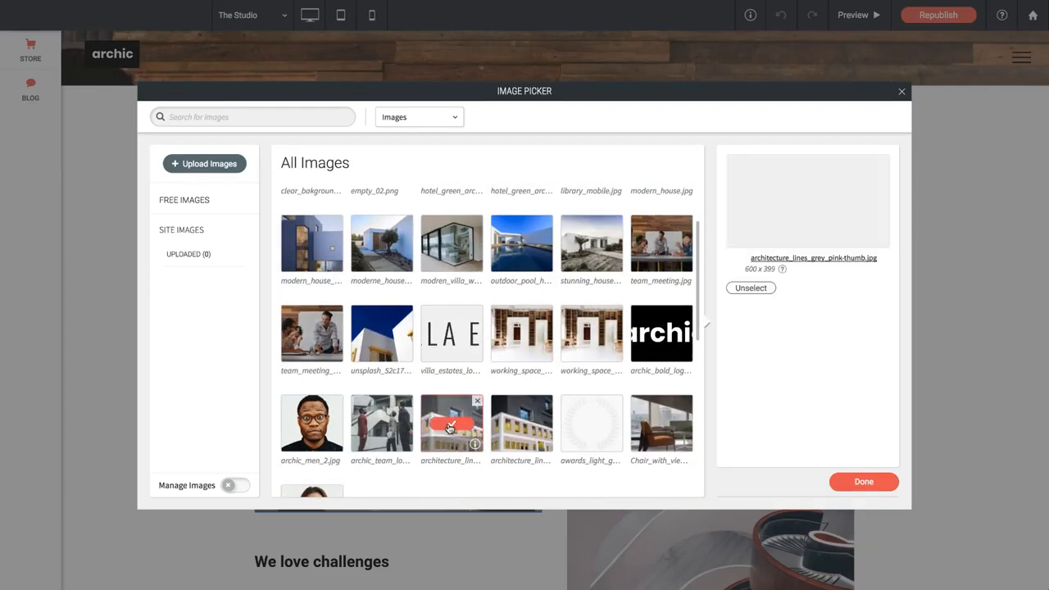
pyautogui.click(864, 482)
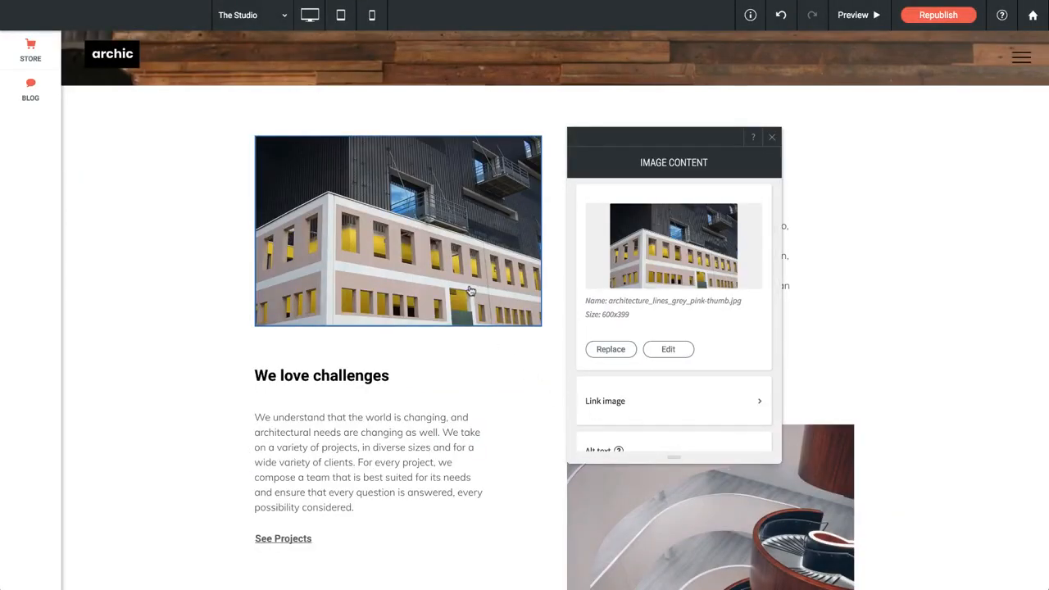
# - Open the new building image in the photo editor, save it, and link the image to the existing Home page
pyautogui.click(669, 349)
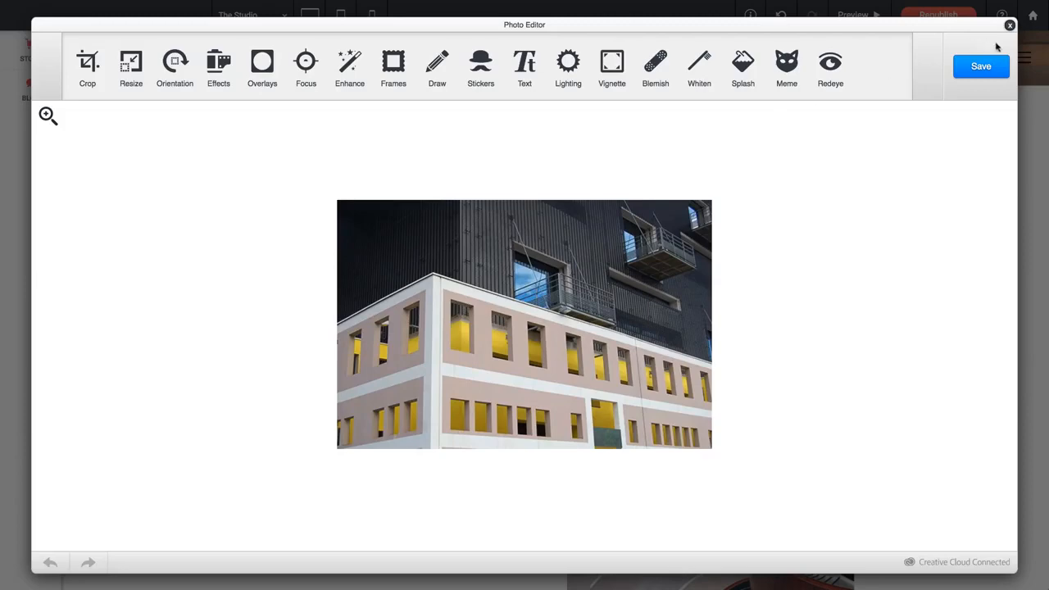
pyautogui.click(989, 71)
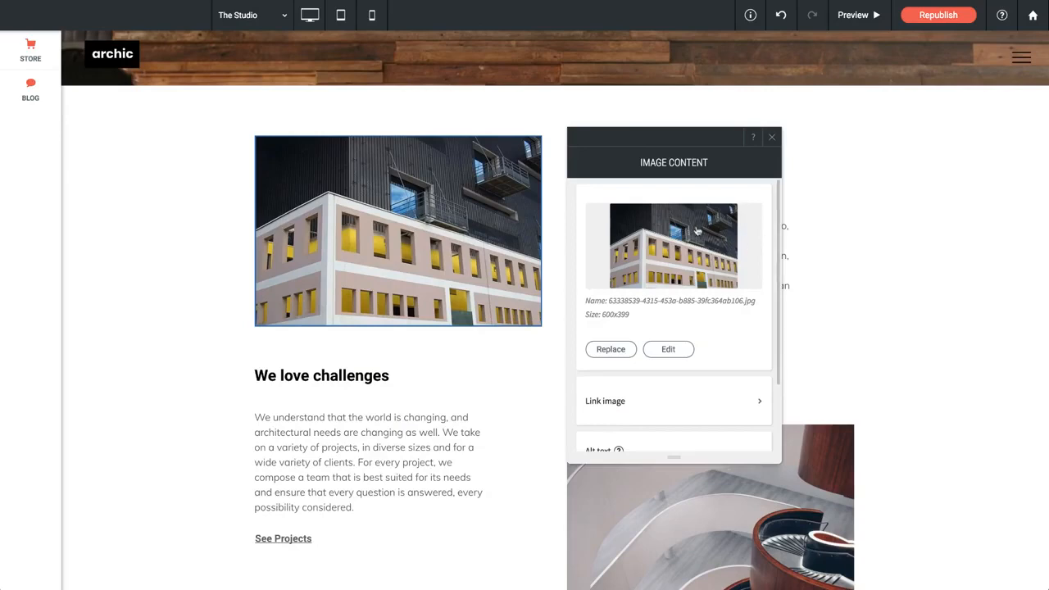
pyautogui.scroll(-2, 697, 231)
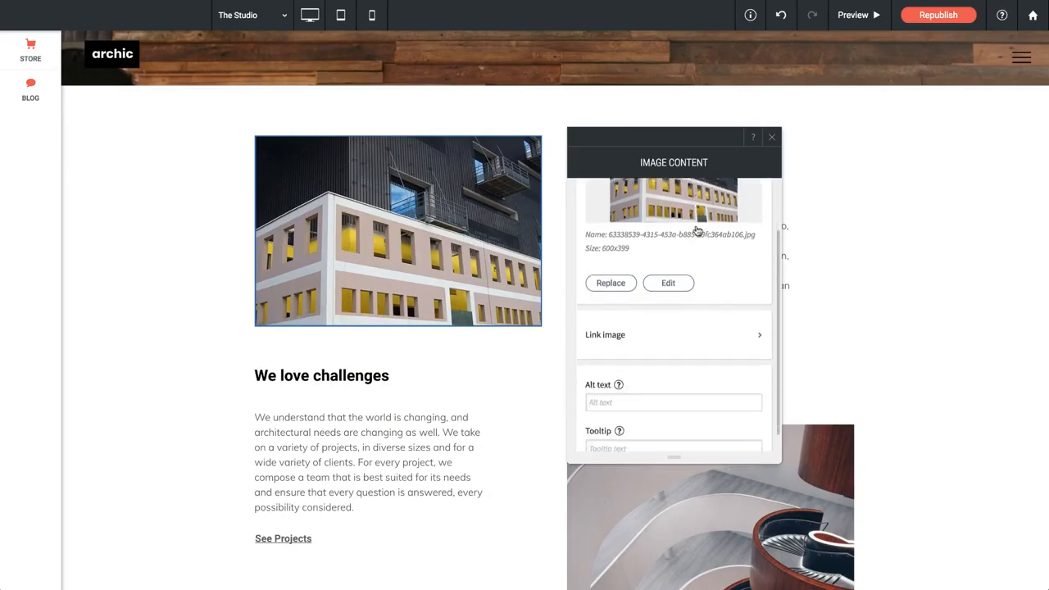
pyautogui.click(613, 320)
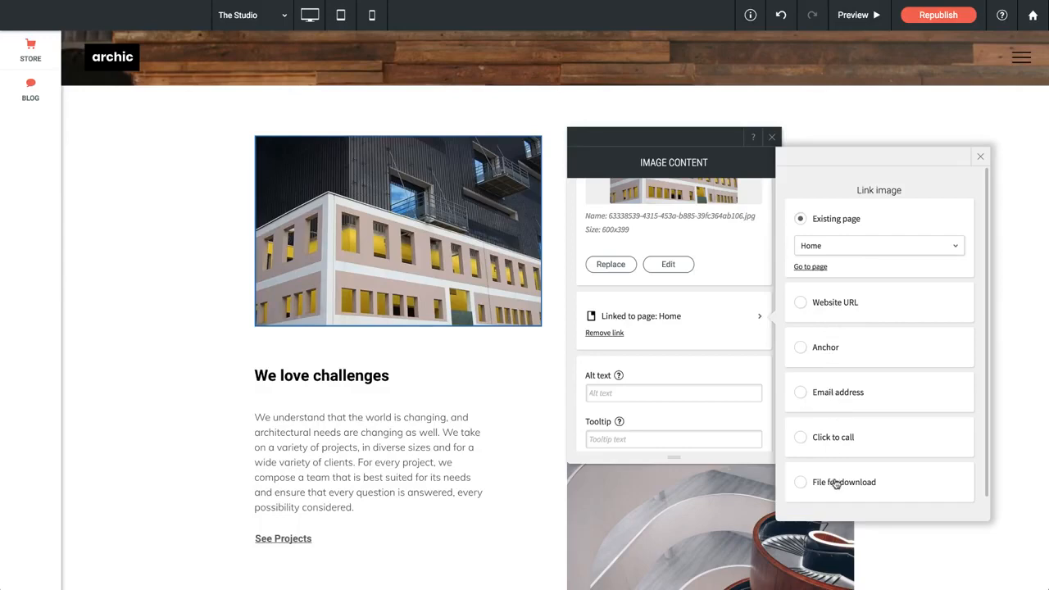
pyautogui.click(981, 156)
# - Read the help for the image's Alt text field and close the image content settings
pyautogui.scroll(-1, 664, 350)
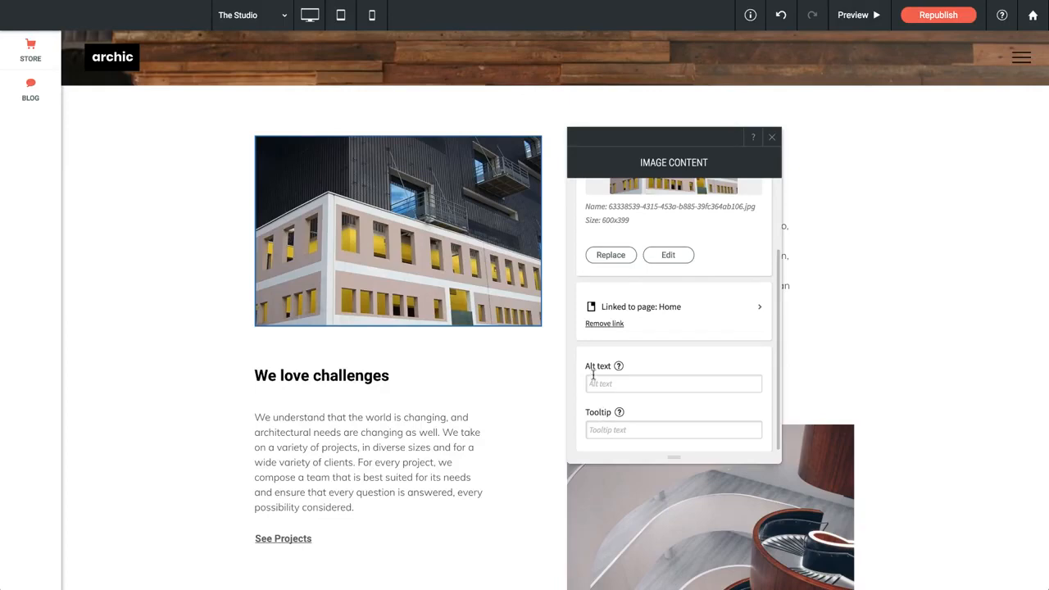
pyautogui.moveTo(619, 369)
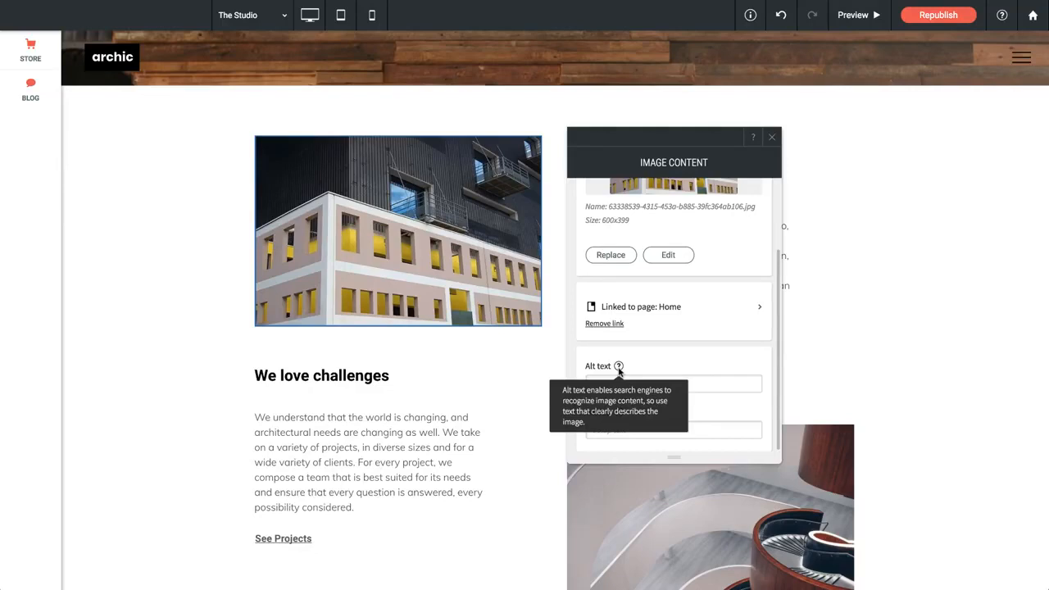
pyautogui.scroll(3, 647, 368)
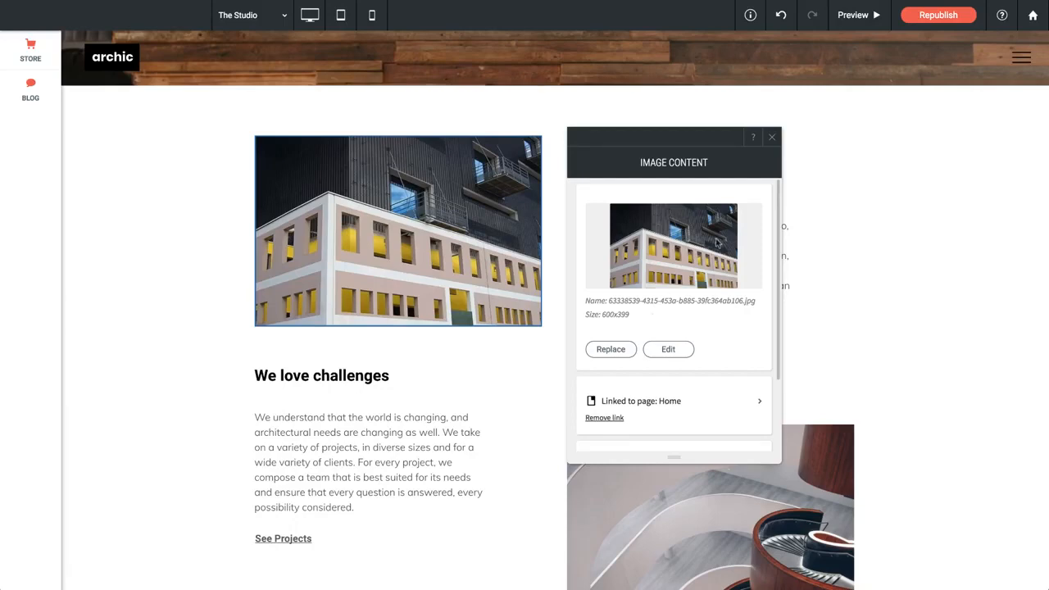
pyautogui.click(772, 137)
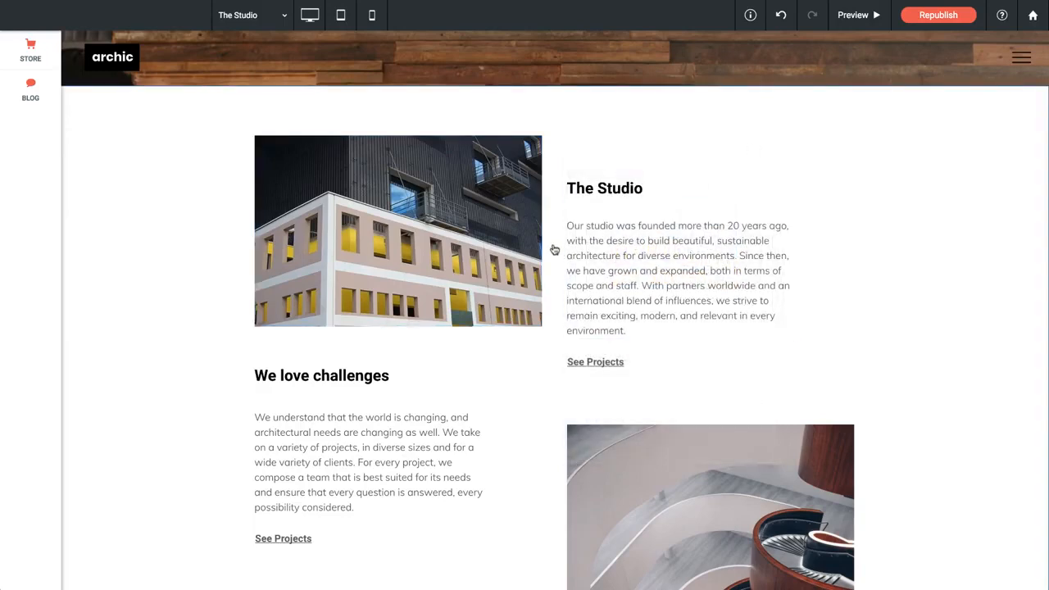
# - Open the Our Experts photo gallery's content and move its third portrait to second place
pyautogui.scroll(-3, 515, 265)
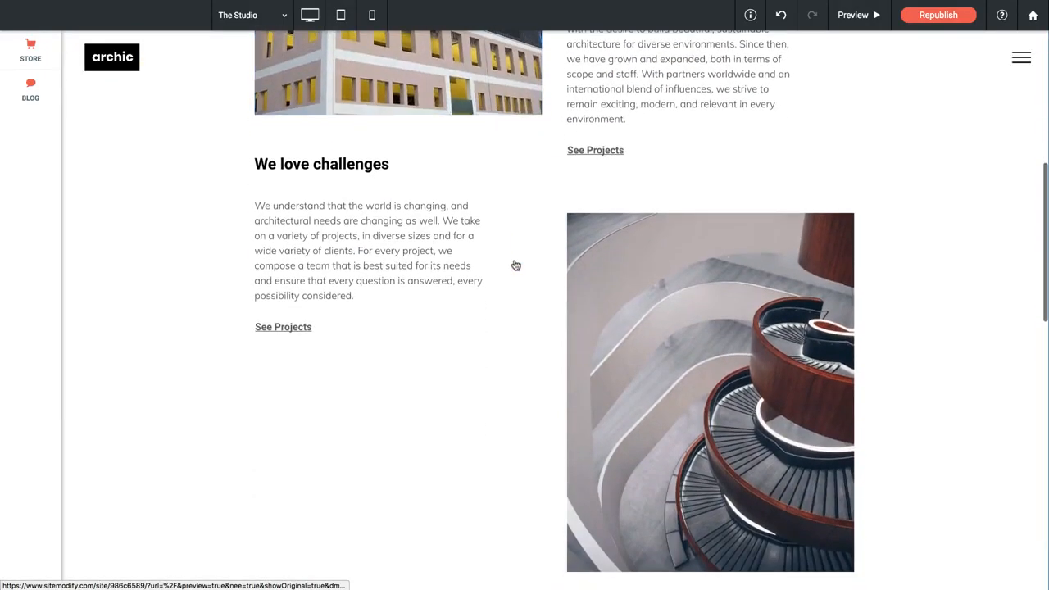
pyautogui.scroll(-10, 515, 265)
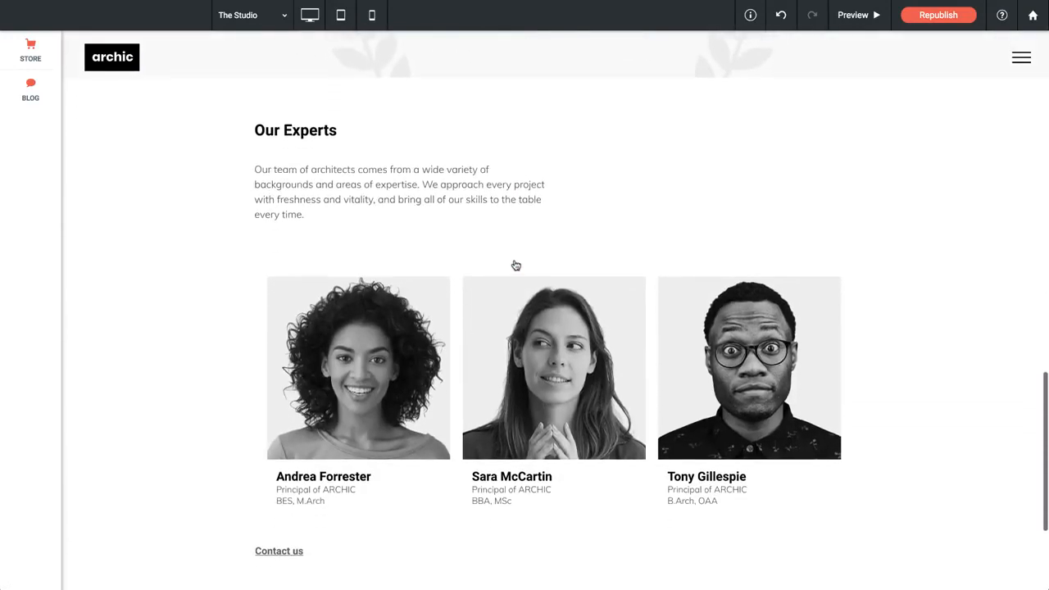
pyautogui.scroll(-1, 515, 265)
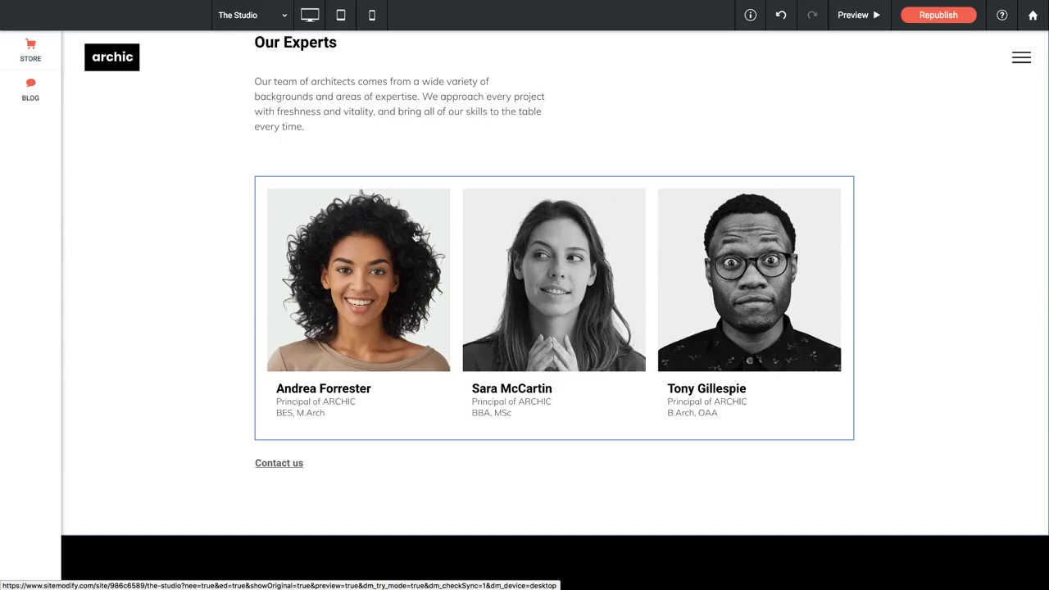
pyautogui.click(414, 236)
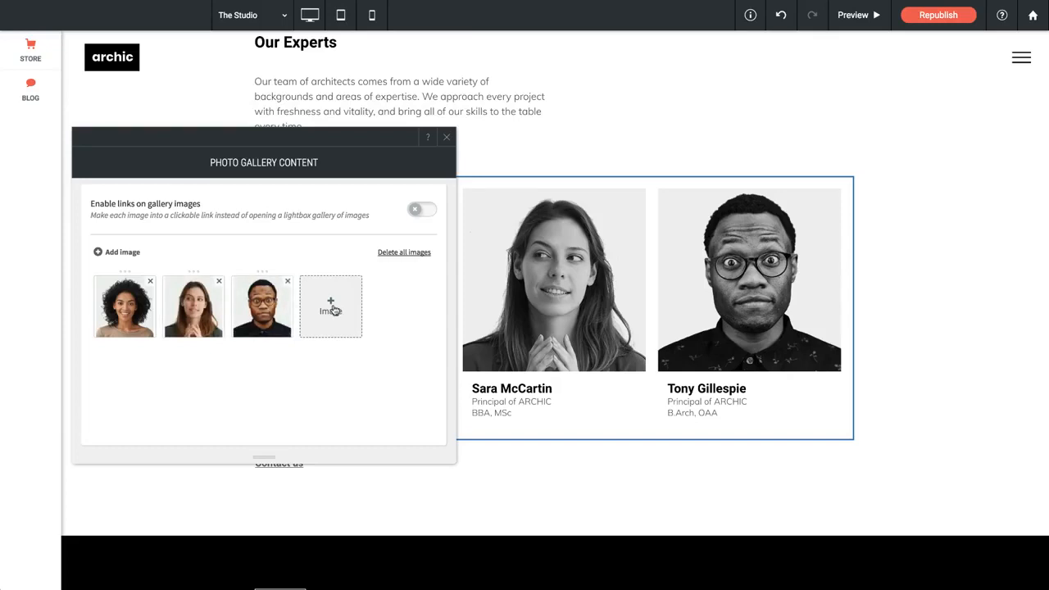
pyautogui.click(332, 309)
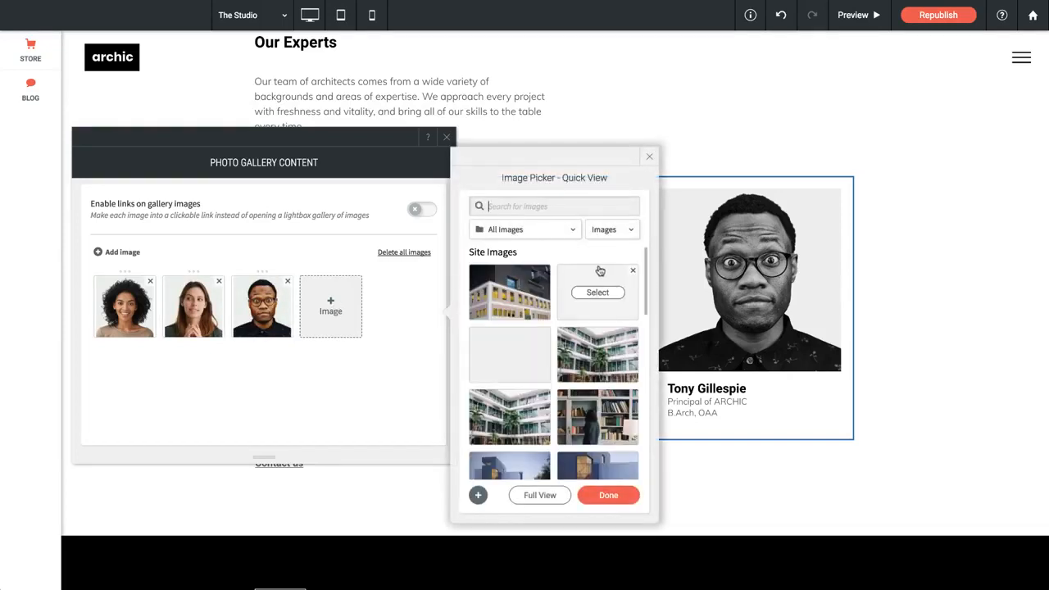
pyautogui.click(647, 158)
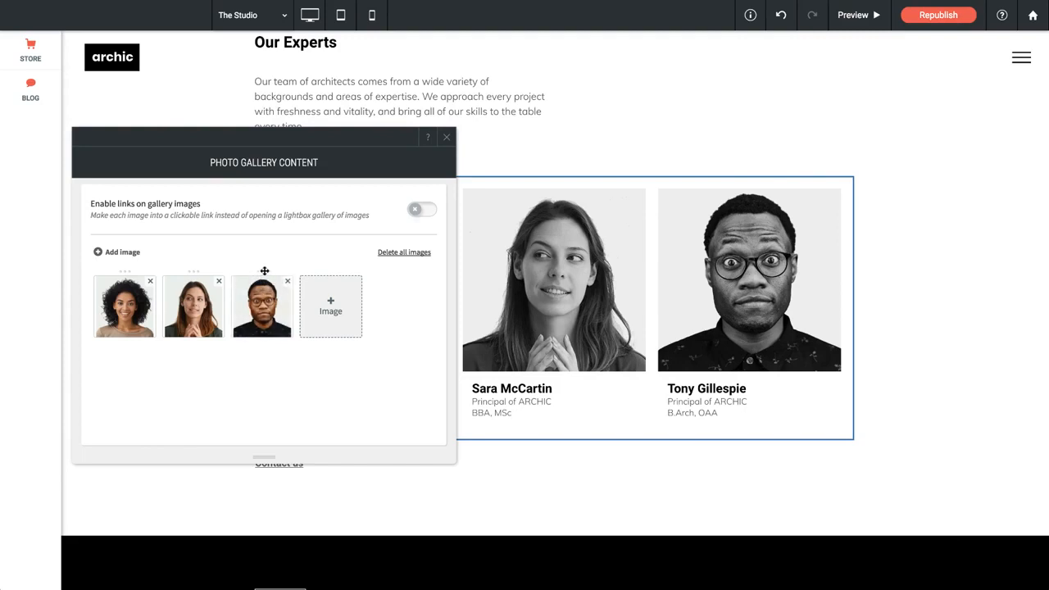
pyautogui.moveTo(265, 271); pyautogui.dragTo(204, 271)
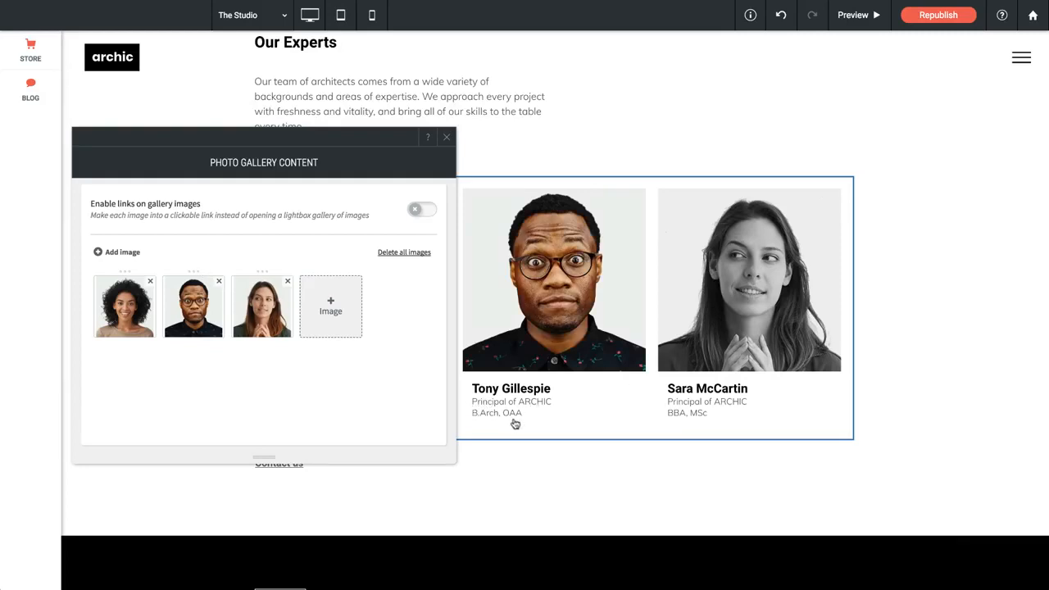
# - Change the surname in the title of the second gallery portrait and close its image settings
pyautogui.click(191, 322)
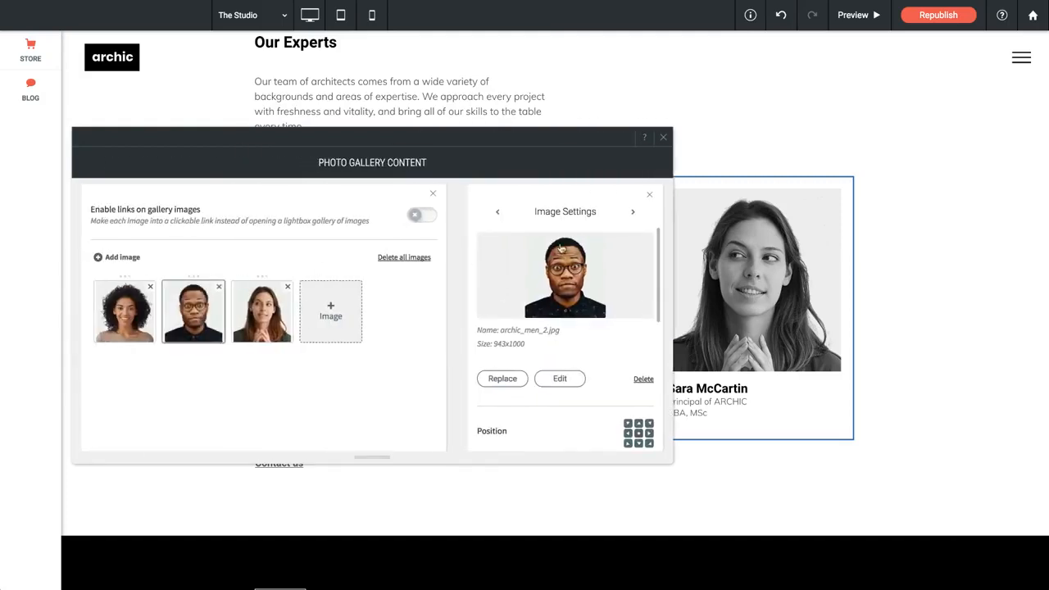
pyautogui.scroll(-3, 568, 307)
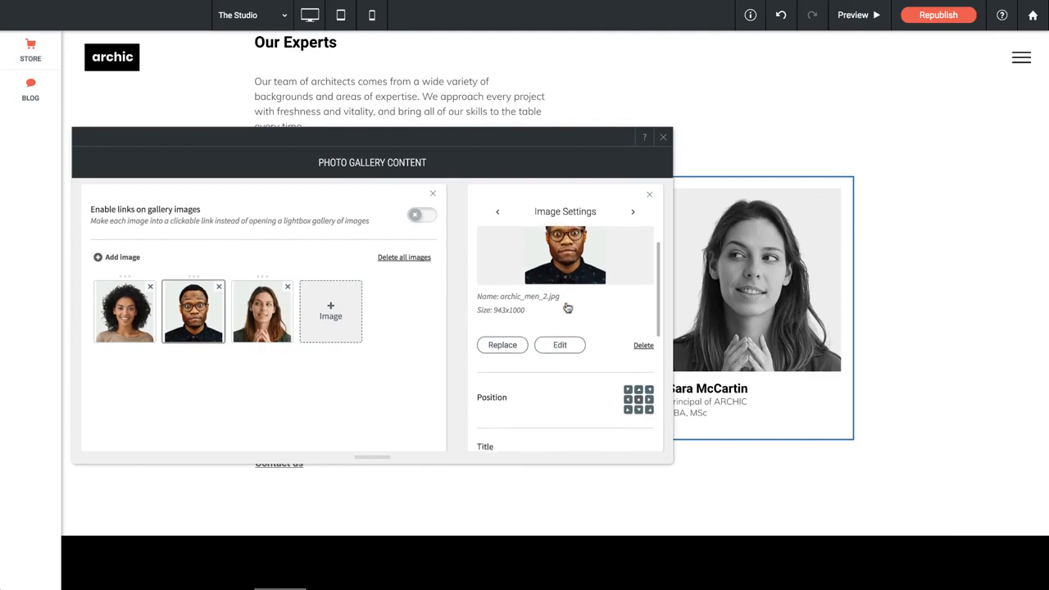
pyautogui.scroll(-3, 566, 306)
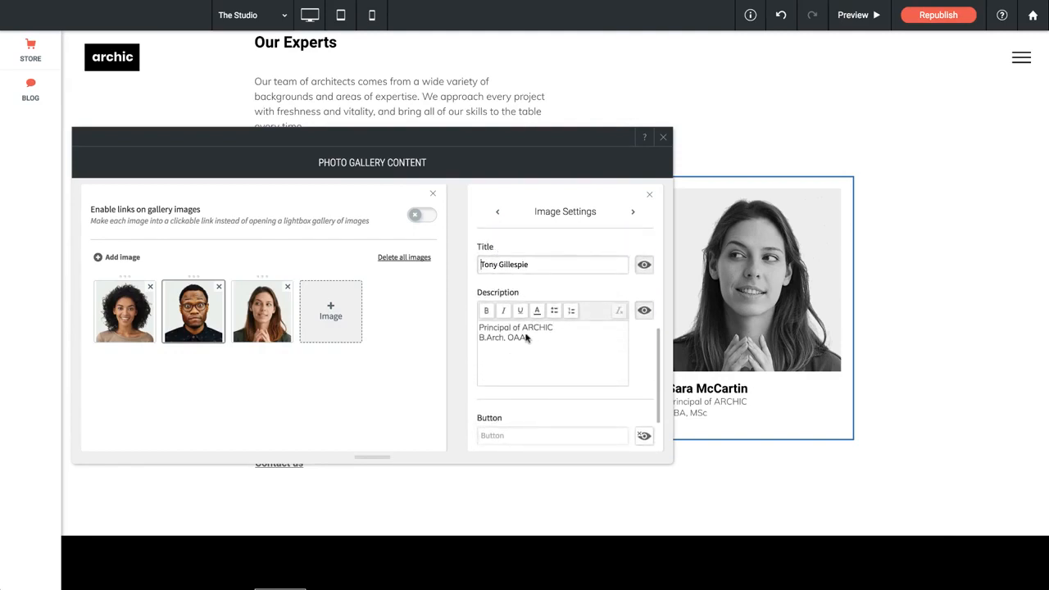
pyautogui.scroll(-1, 525, 312)
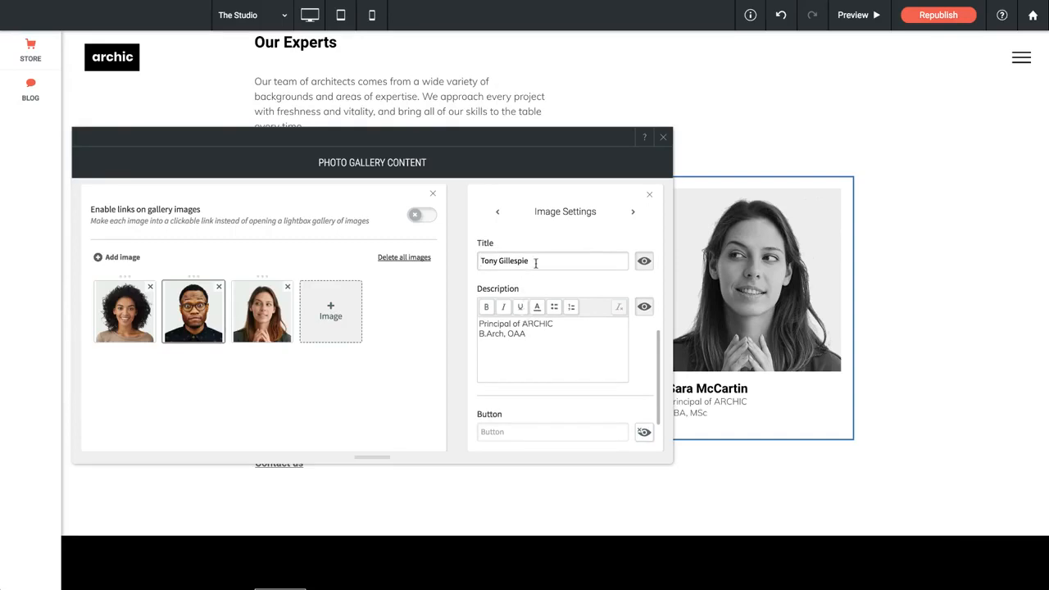
pyautogui.moveTo(533, 261); pyautogui.dragTo(501, 263)
pyautogui.write('Smith')
pyautogui.click(649, 194)
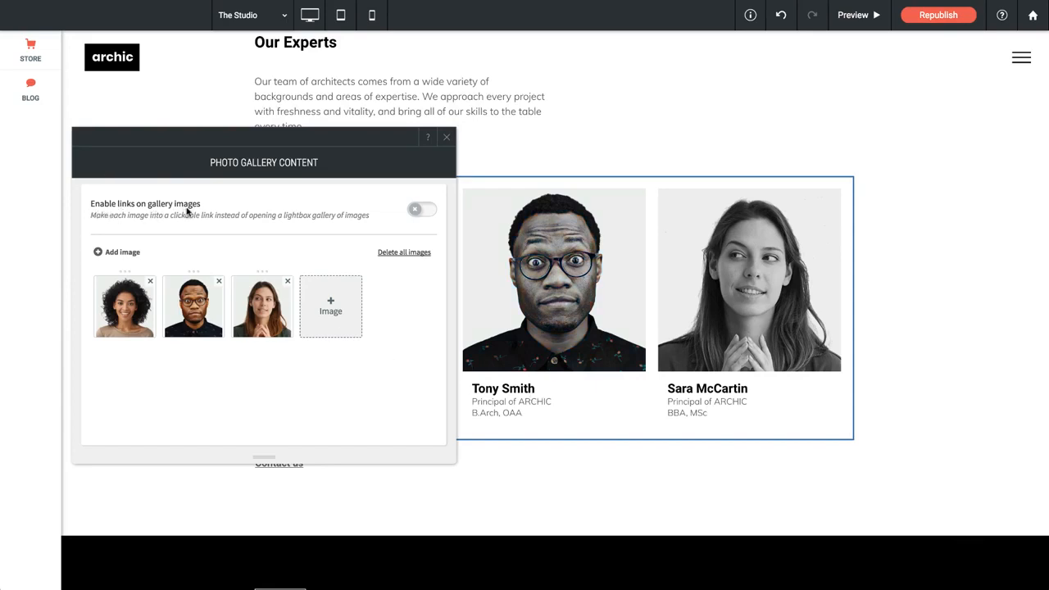
# - Enable links on the gallery images and view the link types available for the second portrait
pyautogui.click(421, 211)
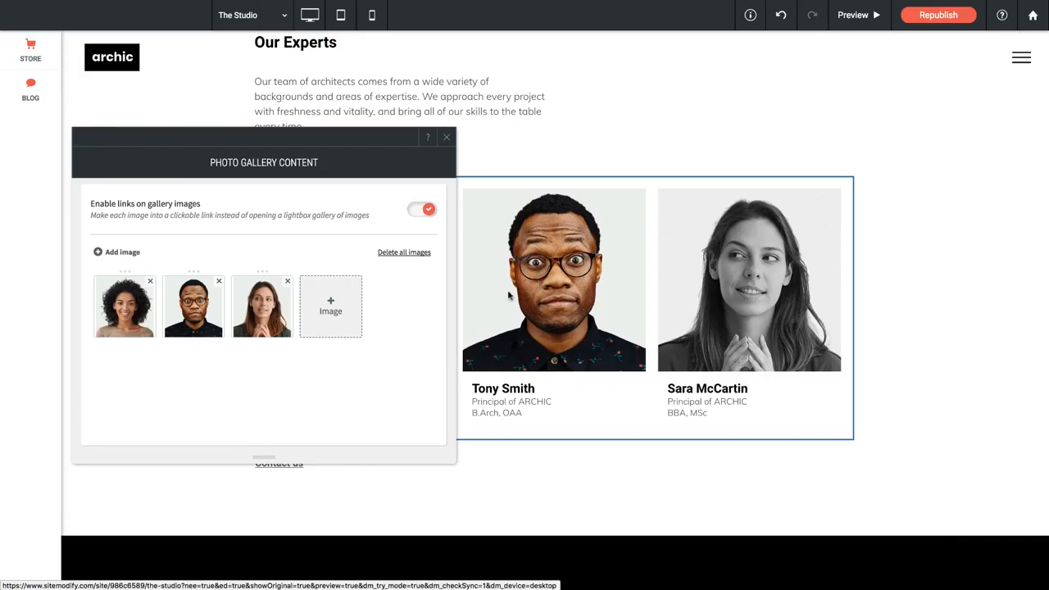
pyautogui.click(197, 315)
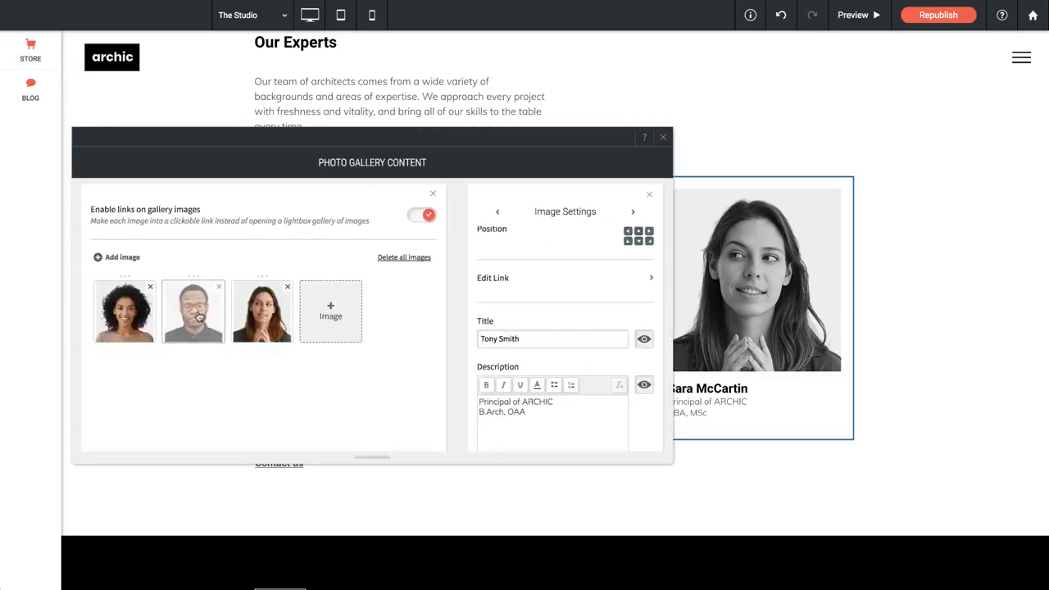
pyautogui.click(496, 280)
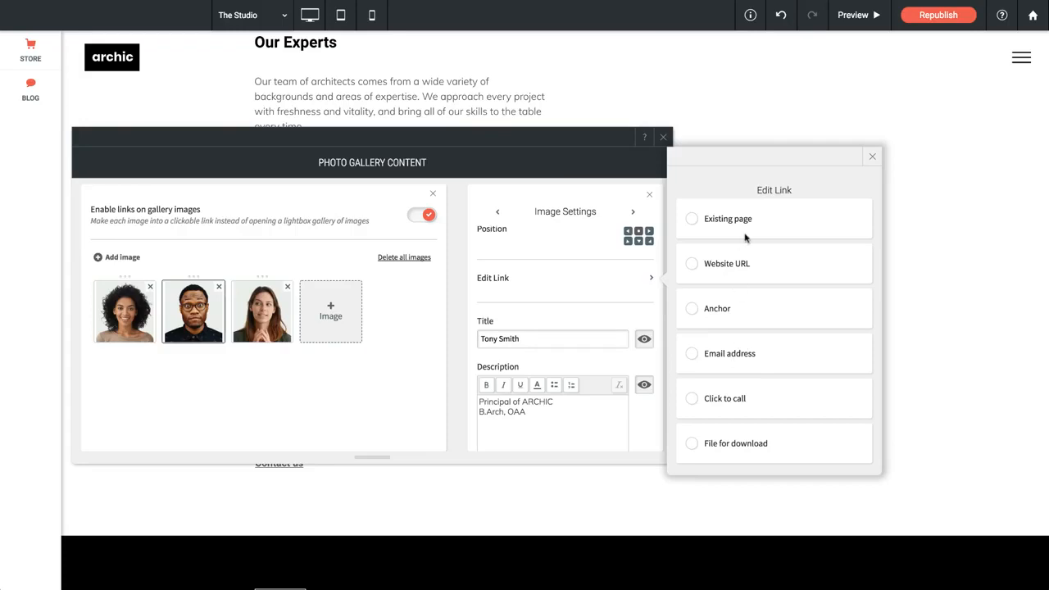
pyautogui.click(873, 158)
# - Close the photo gallery content settings and republish the site with the latest changes
pyautogui.scroll(3, 541, 294)
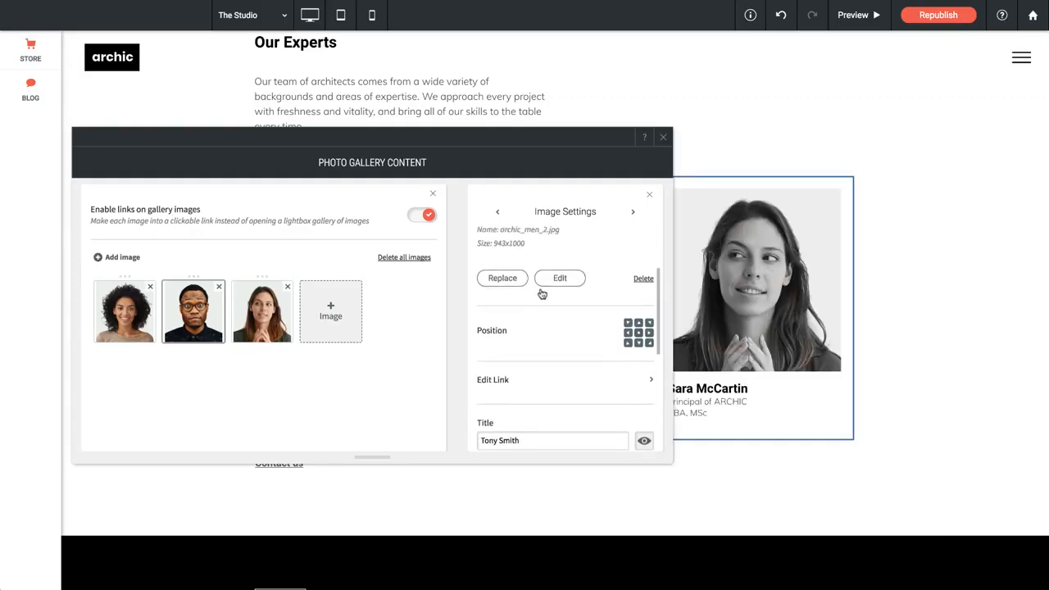
pyautogui.scroll(3, 542, 293)
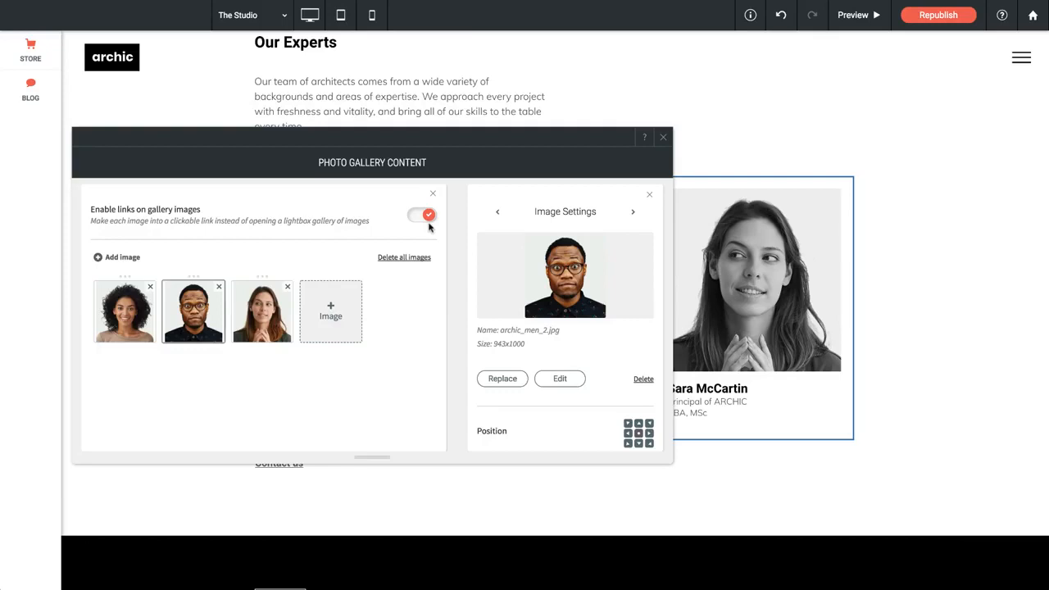
pyautogui.click(666, 141)
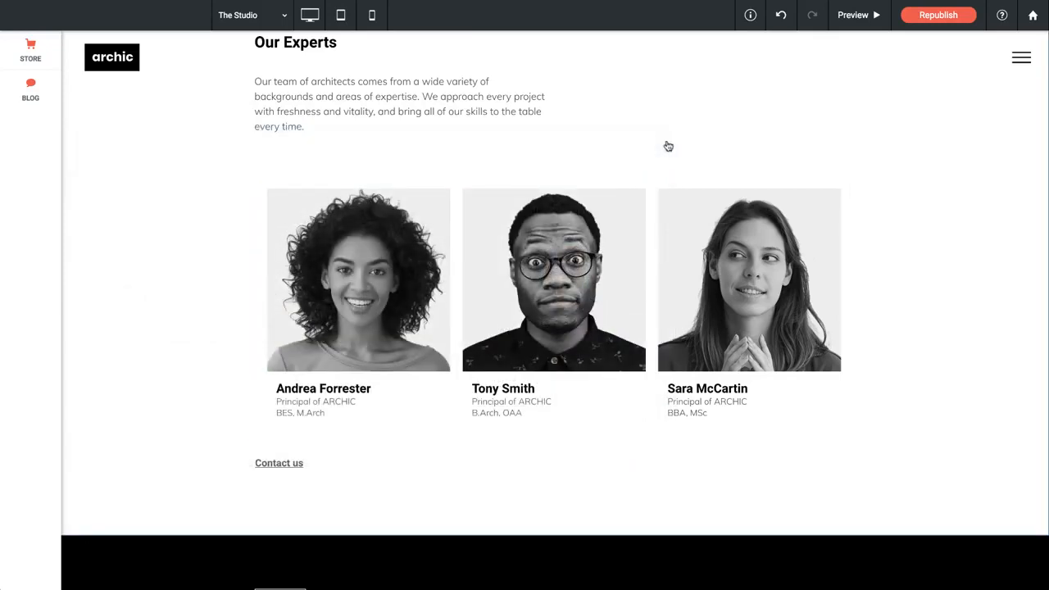
pyautogui.click(948, 18)
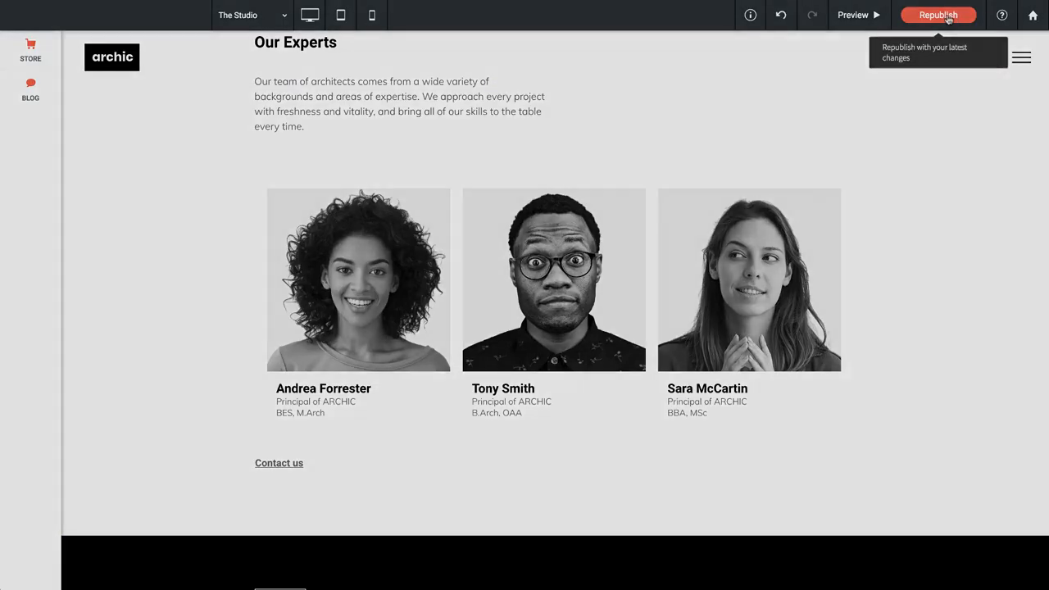